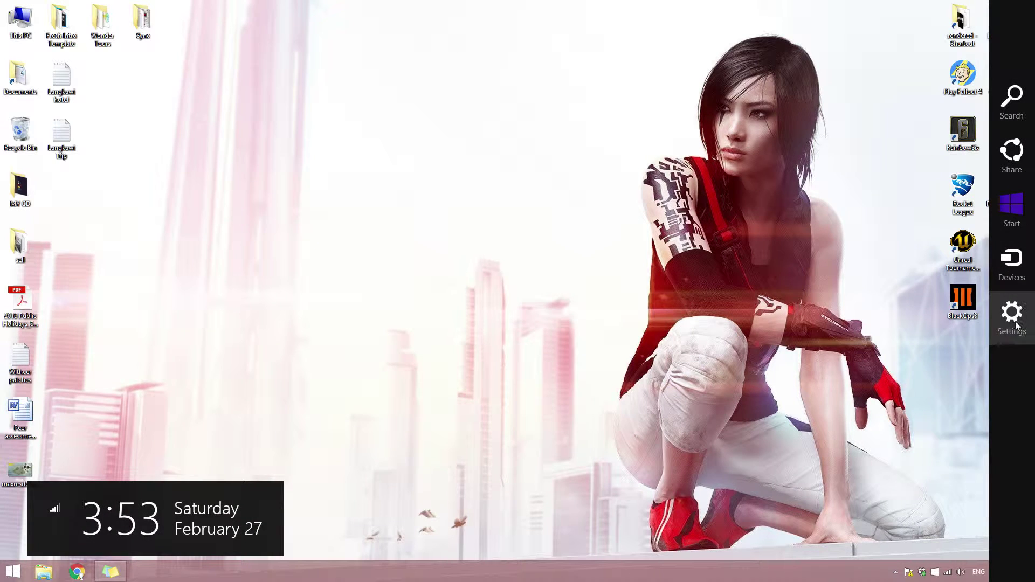
Step: Bring up the charms bar Settings to reach the desktop personalization options
left_click(1012, 317)
Step: Show the Personalization window with the current theme, then close it back to the desktop
left_click(921, 110)
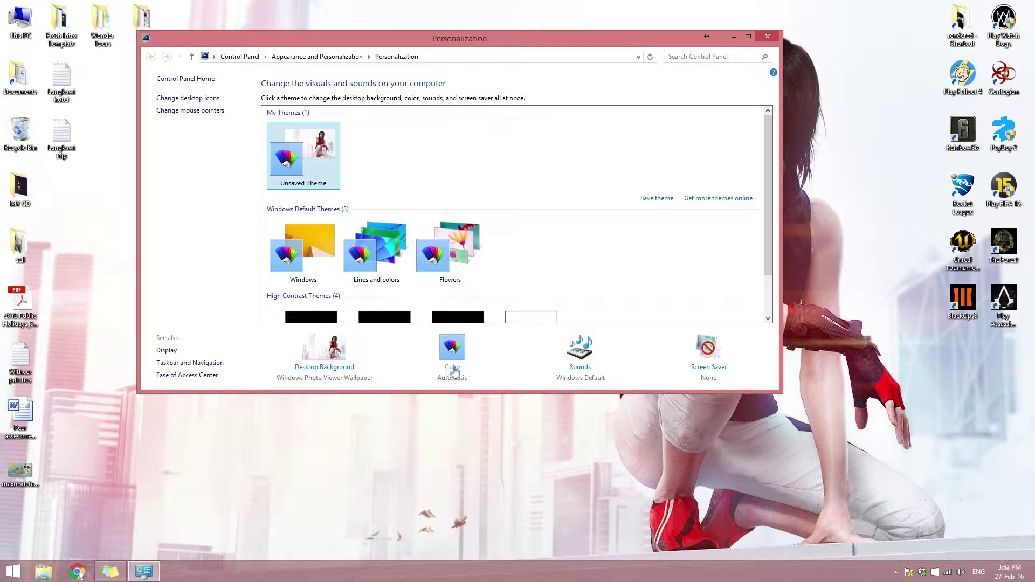
left_click(769, 38)
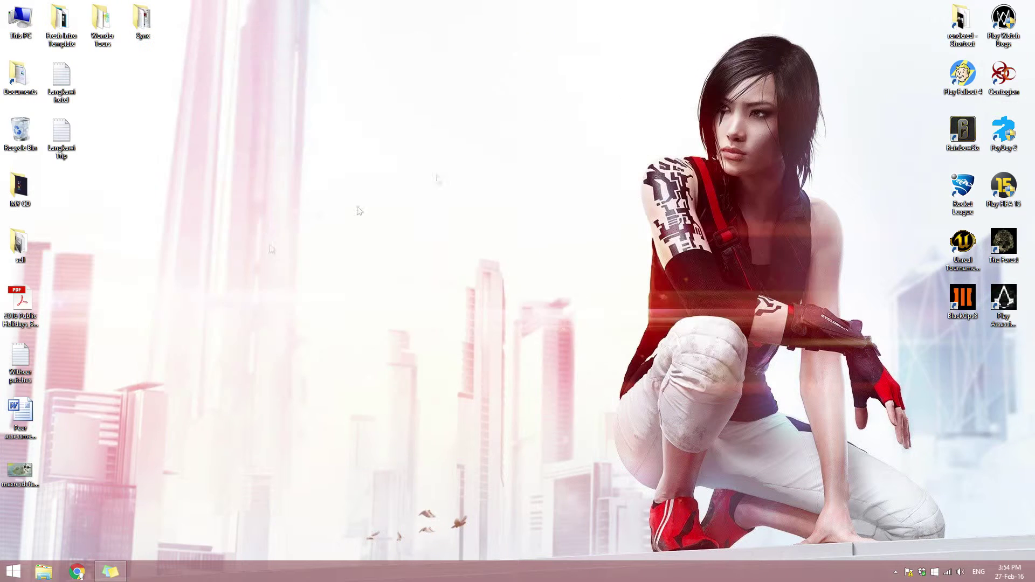
Step: Go to the Start screen and bring up its Personalize pane from the charms Settings
left_click(13, 572)
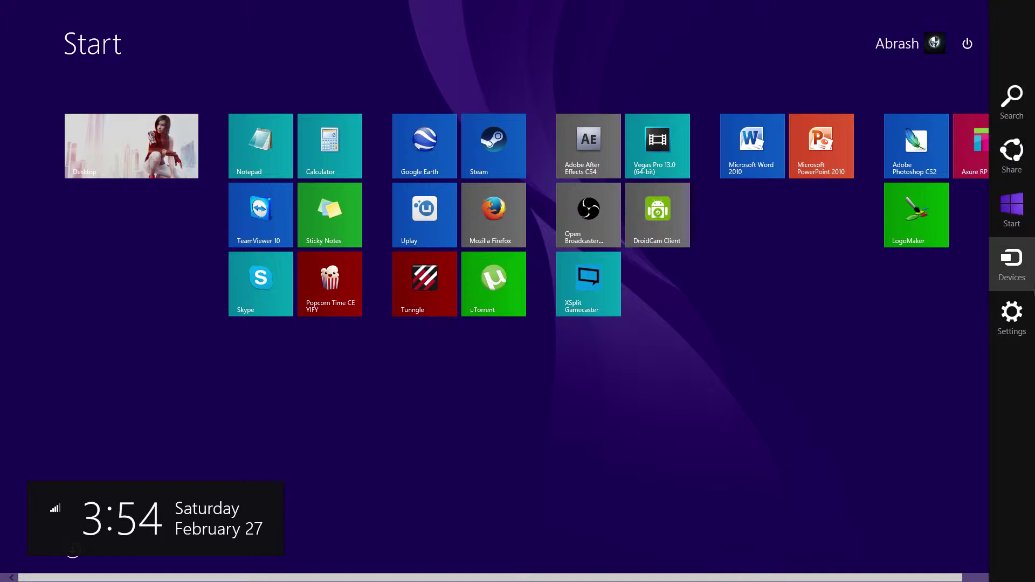
left_click(1023, 324)
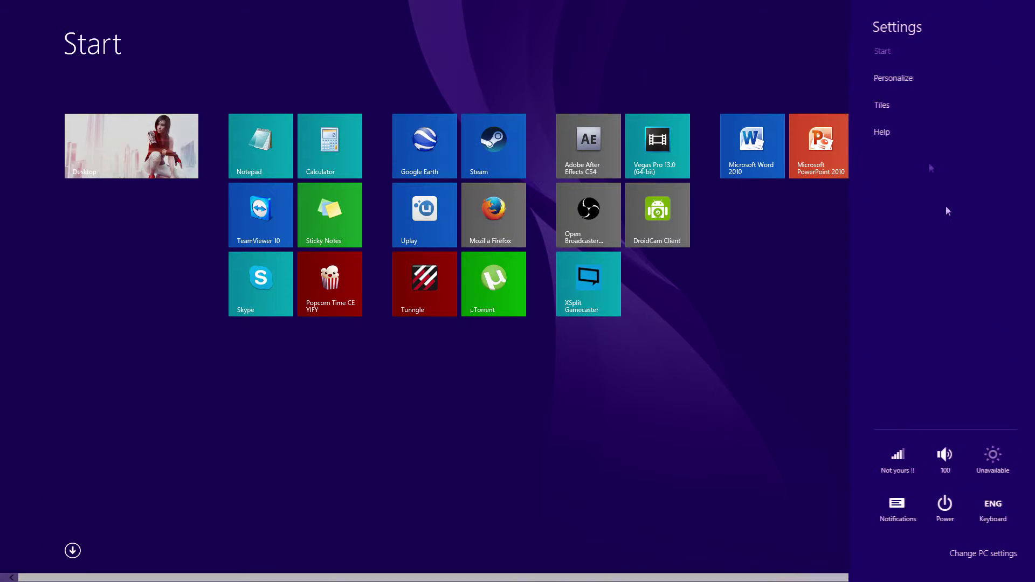
left_click(903, 83)
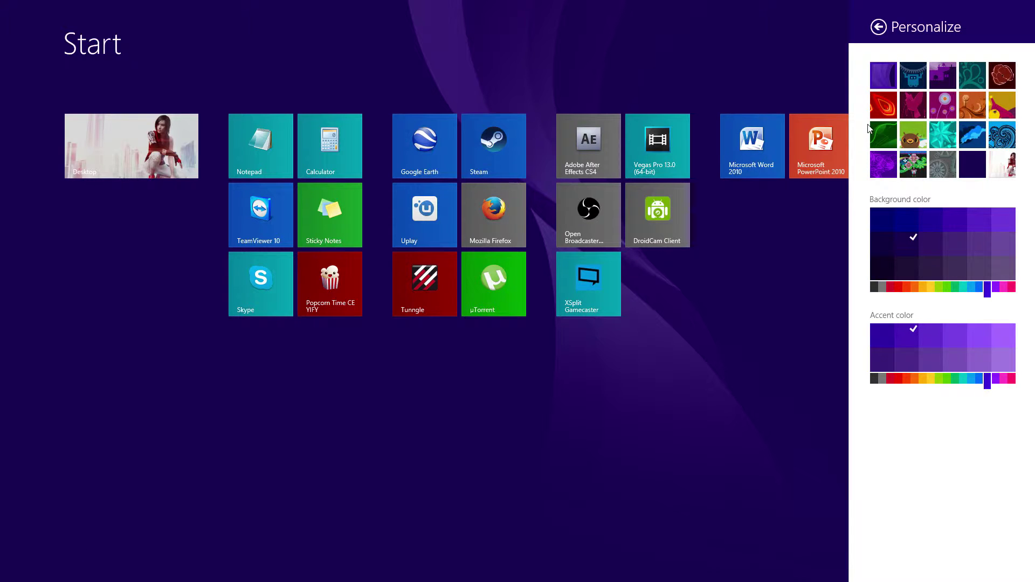
Step: Apply the swirl pattern with a dark green background shade
left_click(1007, 142)
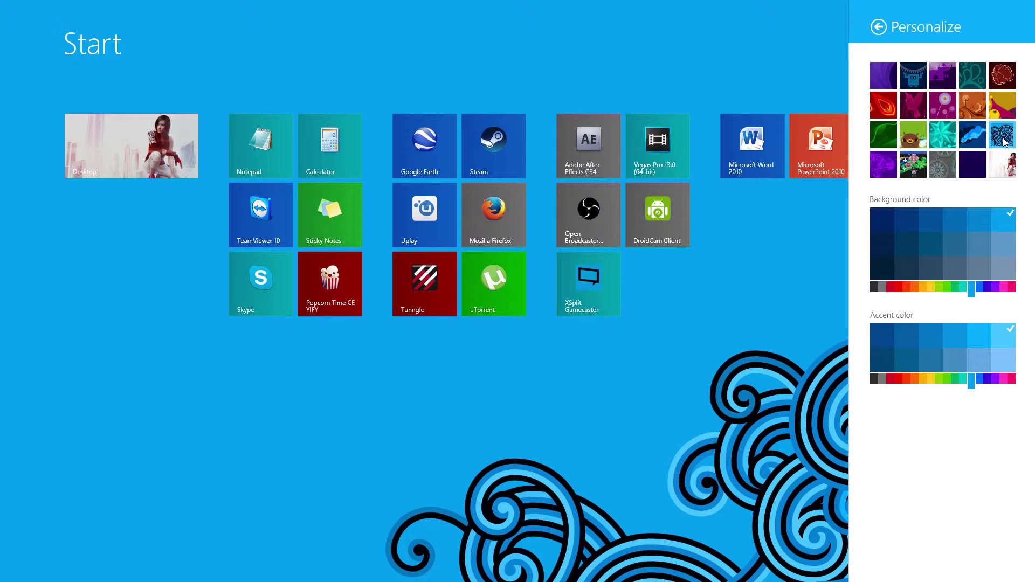
left_click(956, 288)
left_click(938, 219)
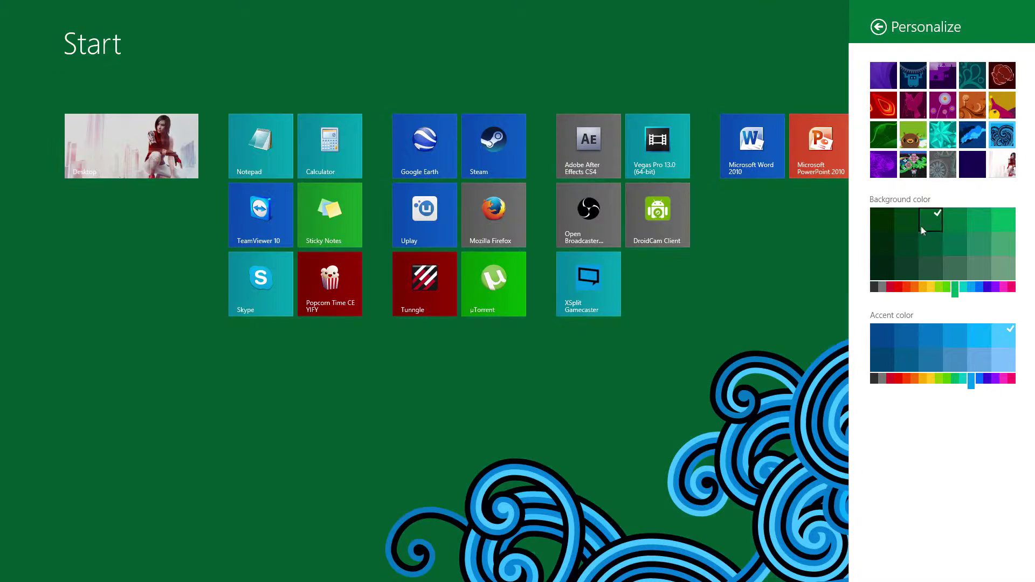
Step: Set the accent colour to green, trying shades and settling on the lightest one
left_click(947, 379)
left_click(886, 336)
left_click(882, 360)
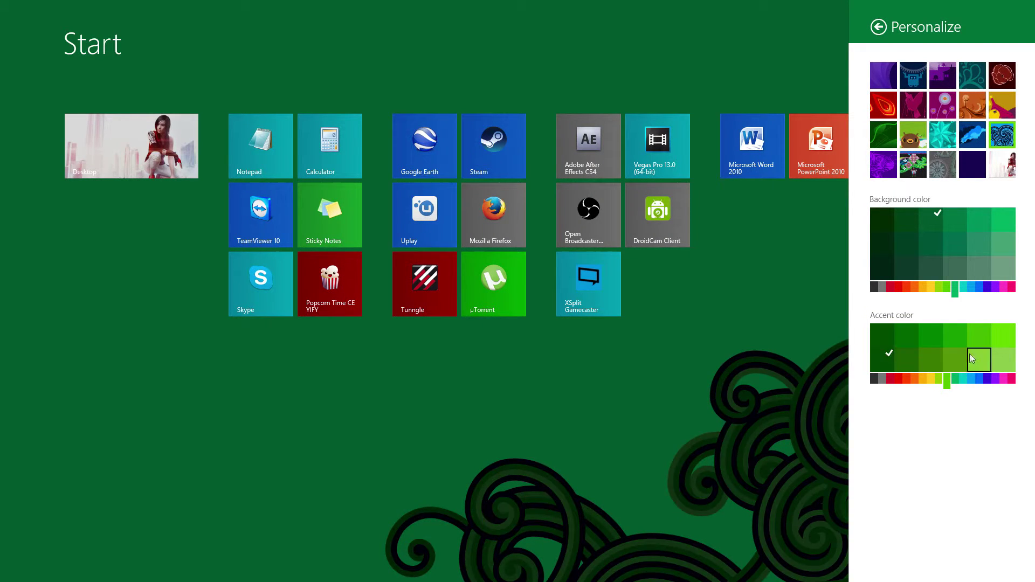
left_click(980, 360)
left_click(1003, 360)
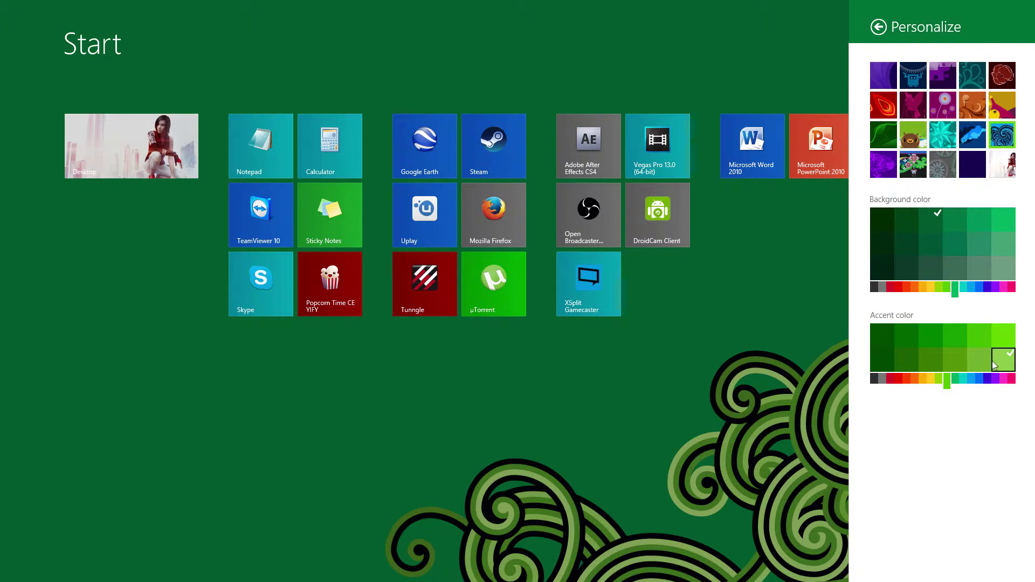
Step: Use the desktop wallpaper as Start background with the darkest background swatch and a bright green accent, then close Personalize
left_click(1004, 165)
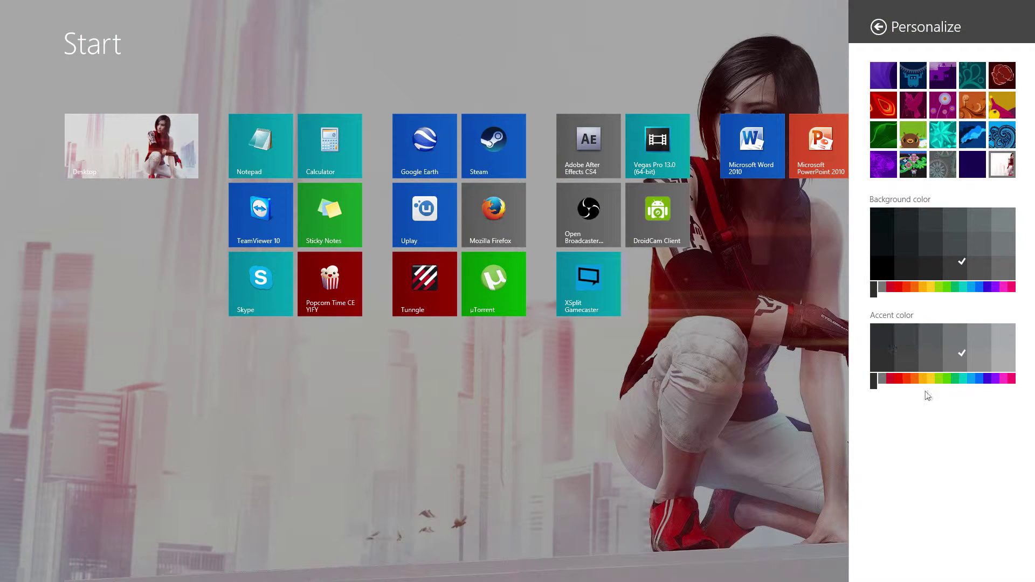
left_click(950, 380)
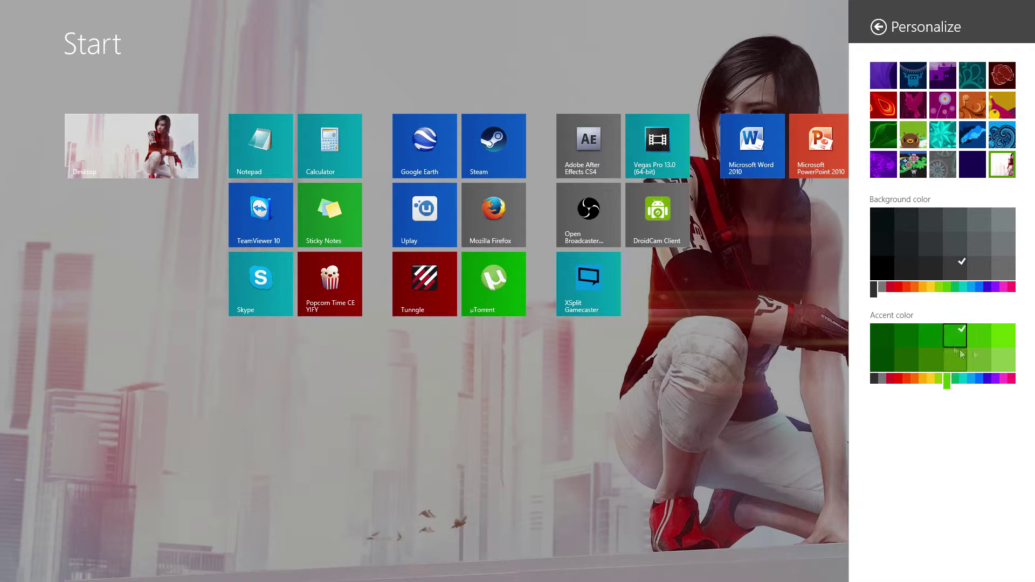
left_click(986, 332)
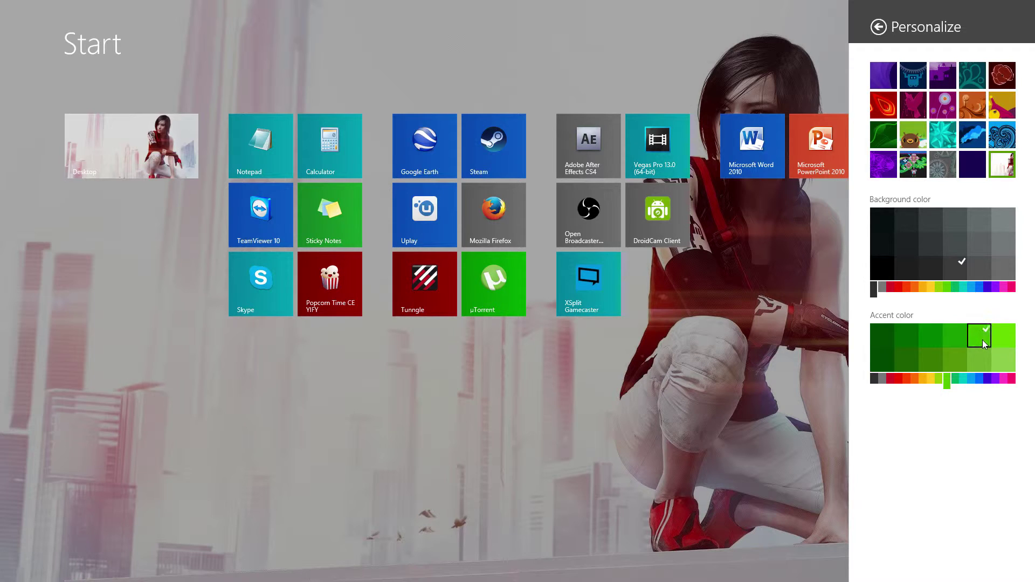
left_click(884, 220)
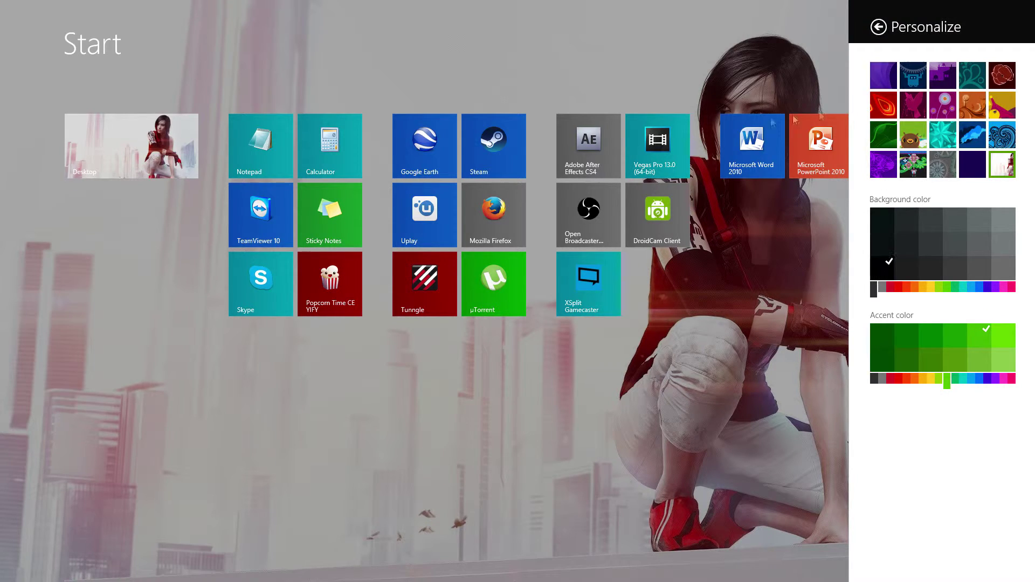
left_click(734, 388)
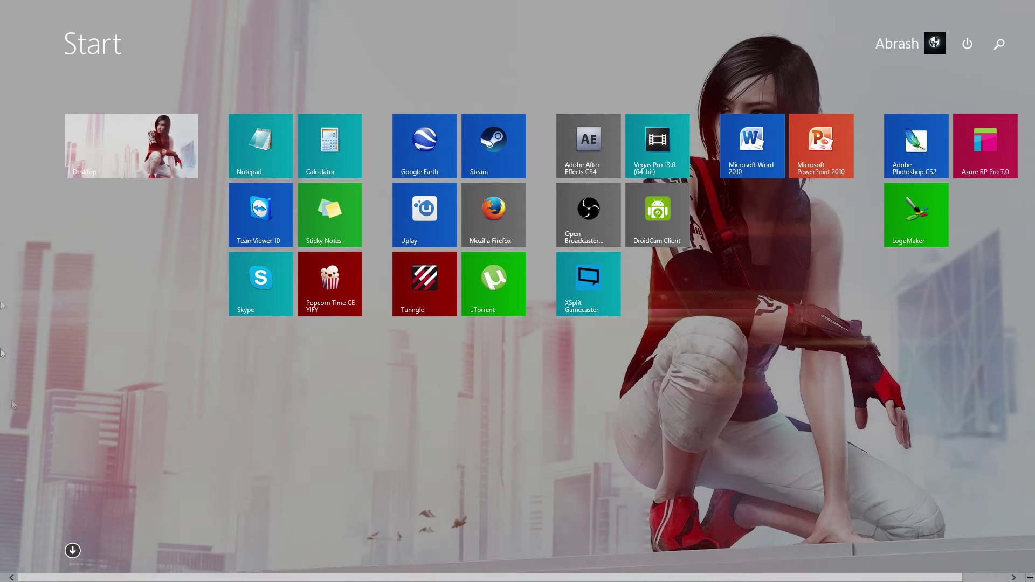
Step: Return to the desktop via the Desktop tile
left_click(114, 162)
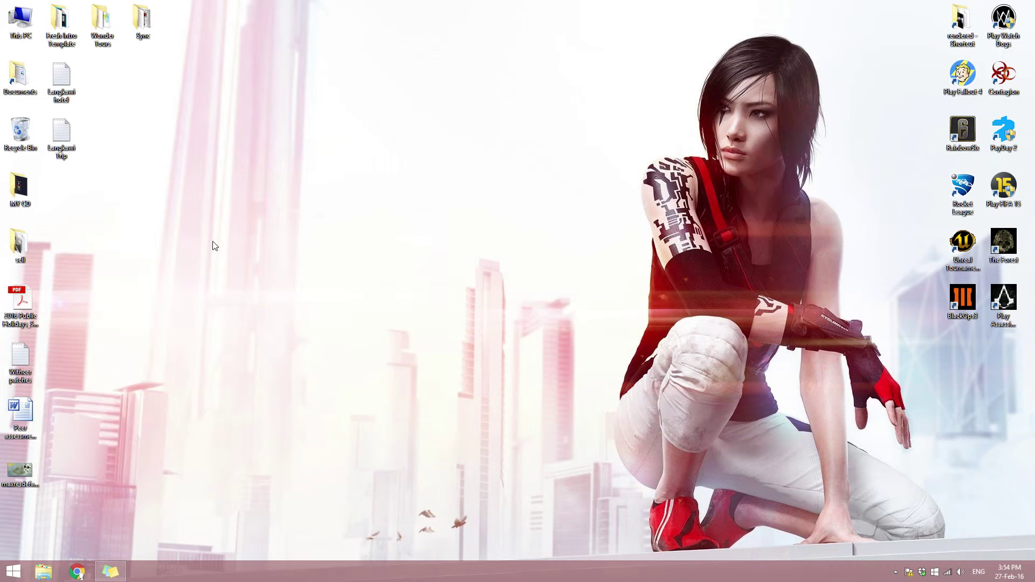